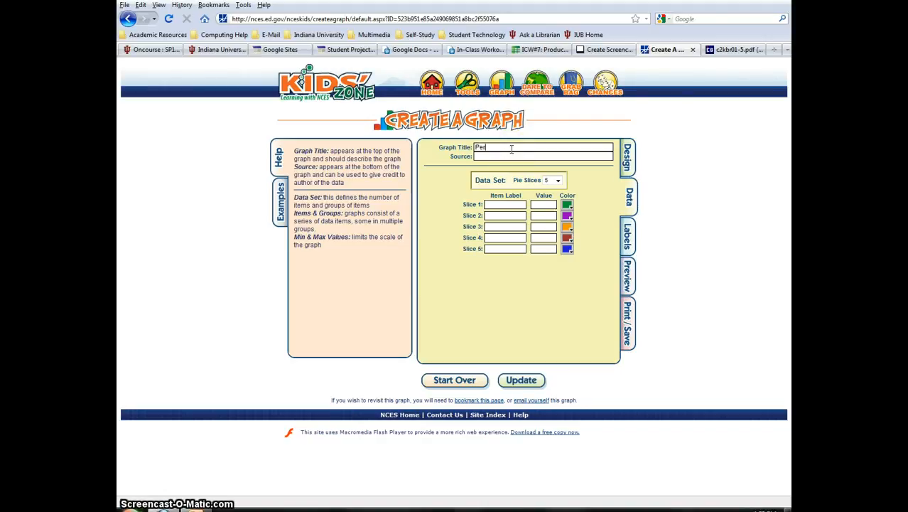
- Title the graph "Percent Distribution of the Black Population by Region: 2000"
text(Percent Distribution of the Black Population)
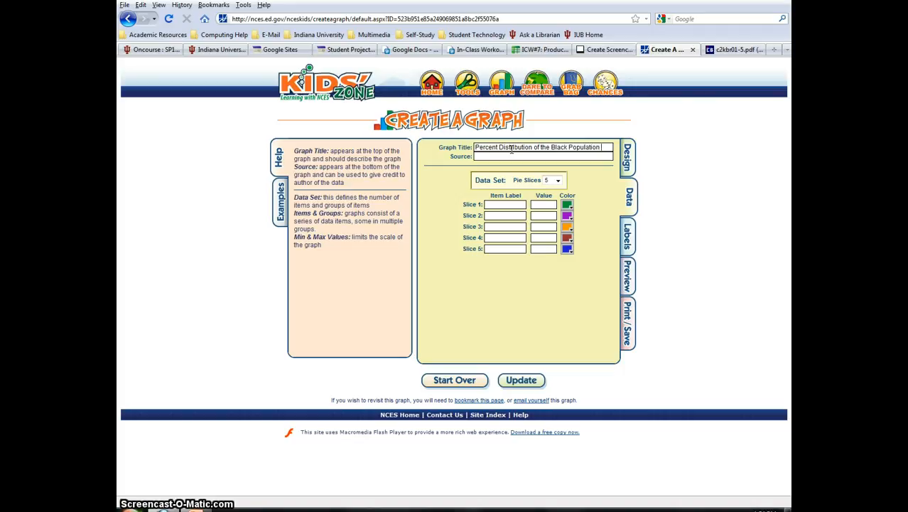
text( by Regin)
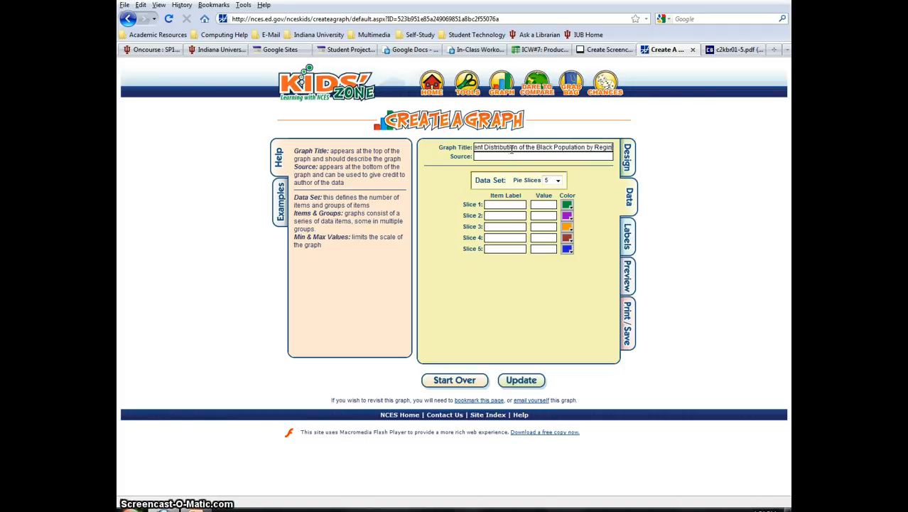
key(BackSpace)
text(on)
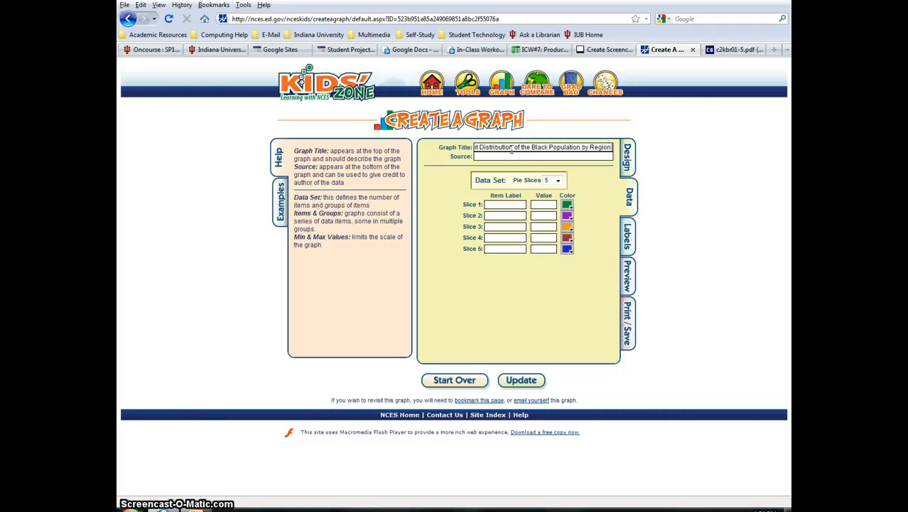
text(:)
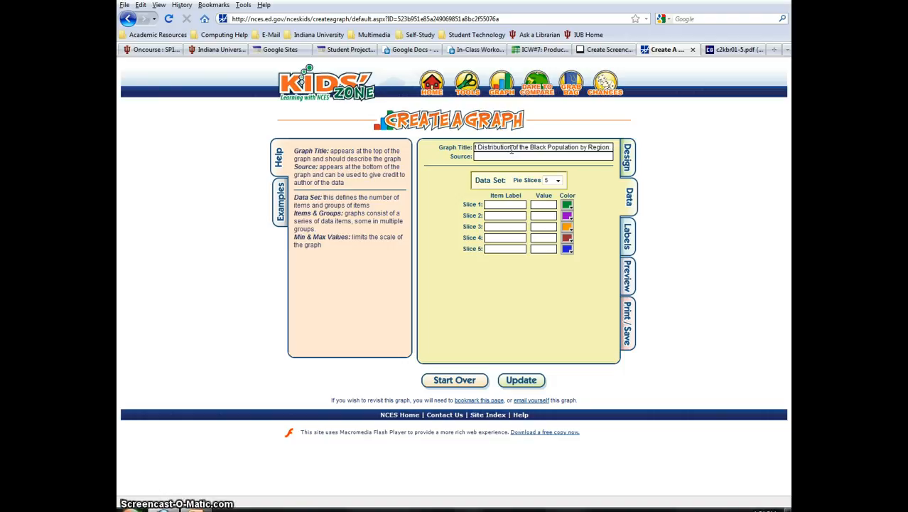
text( 2000)
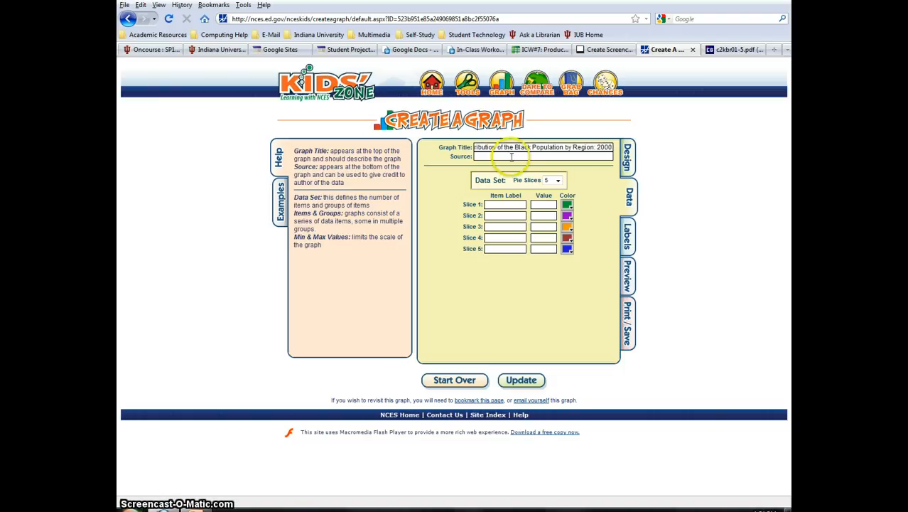
- Copy the web address of the census report c2kbr01-5.pdf and paste it as the graph's source
click(511, 157)
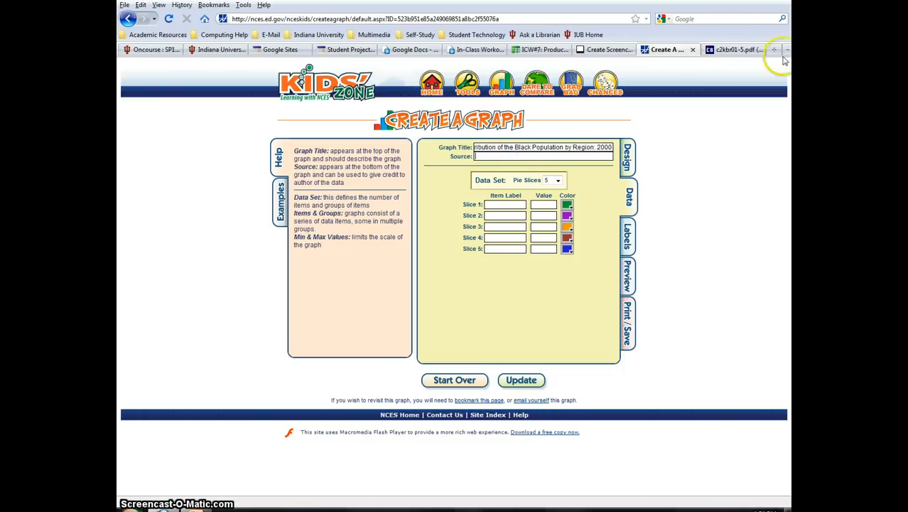
click(743, 50)
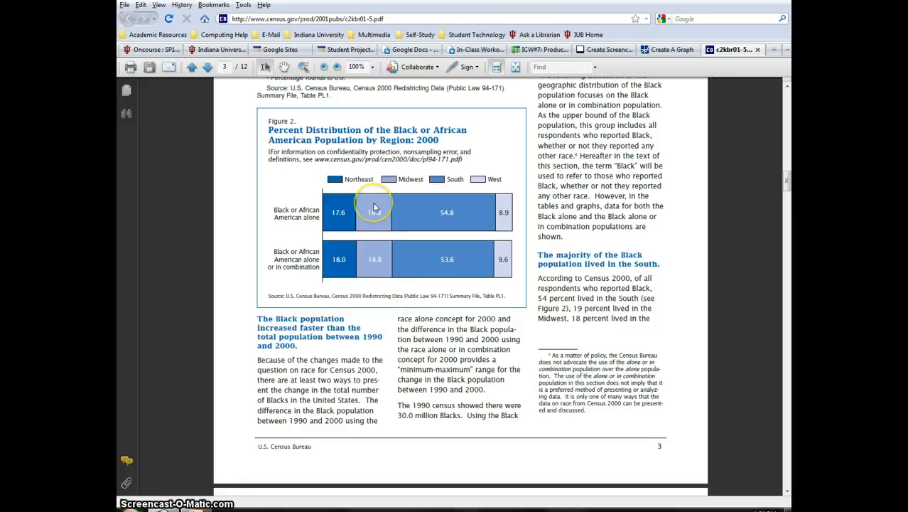
right_click(370, 18)
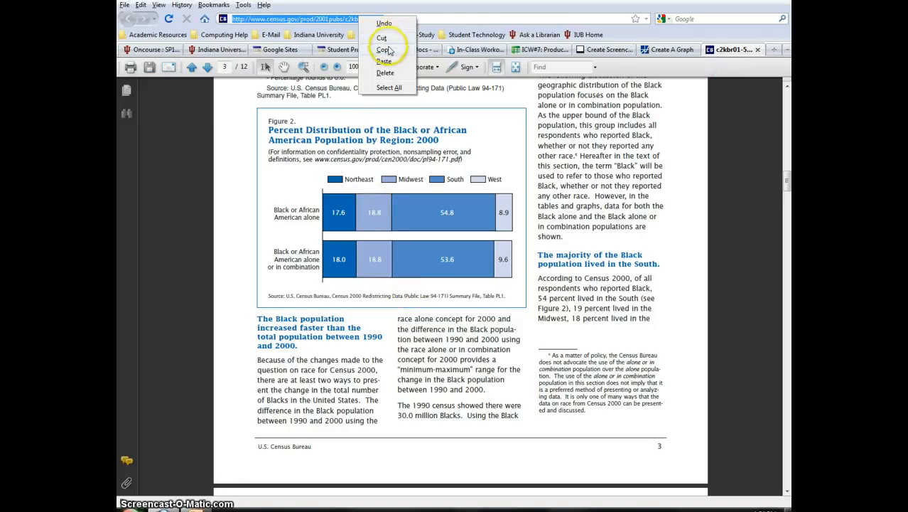
click(384, 49)
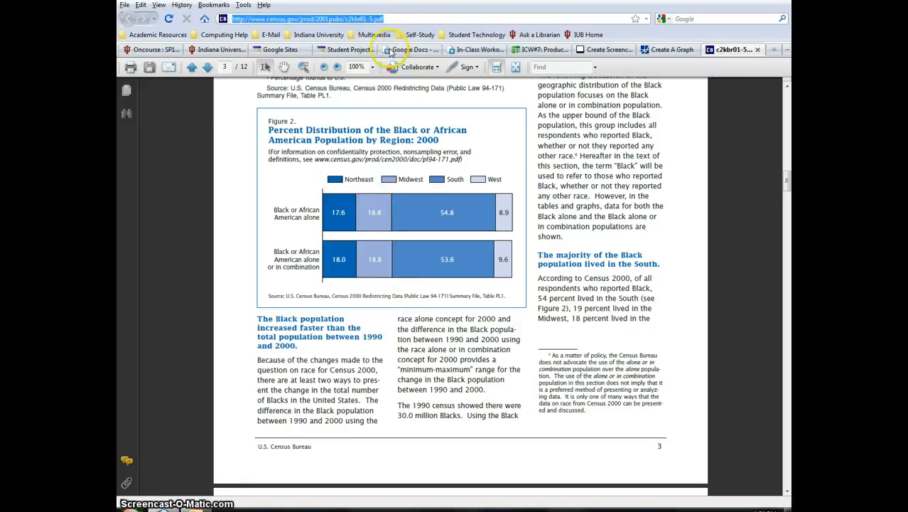
click(683, 50)
right_click(493, 158)
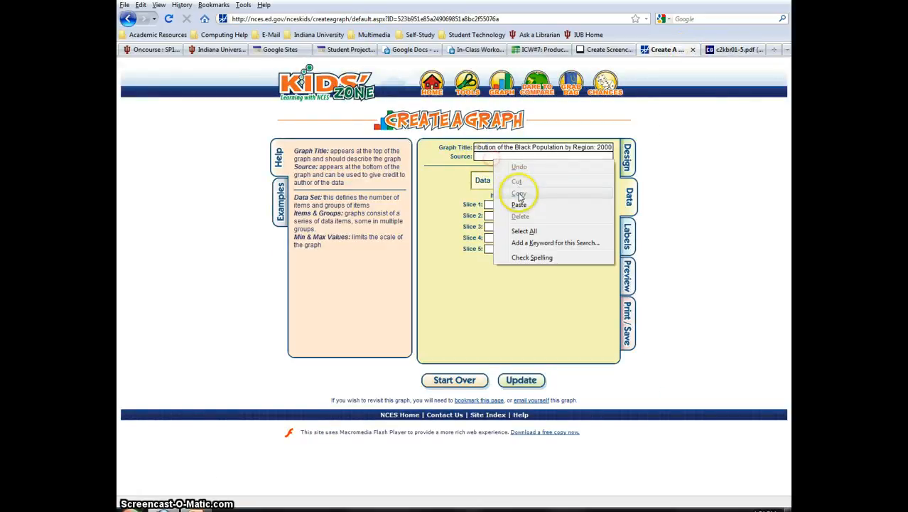
click(519, 209)
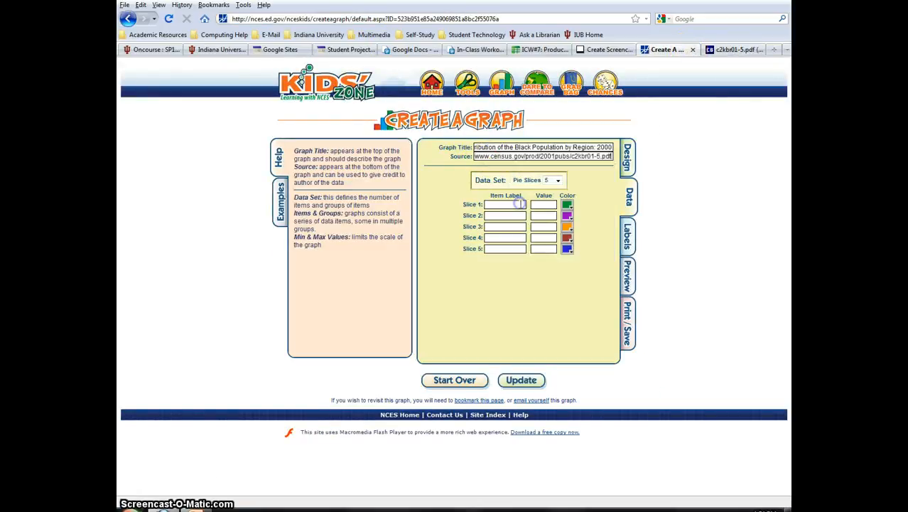
- Set the data set to 4 pie slices and label them Northeast, Midwest, South and West
click(558, 181)
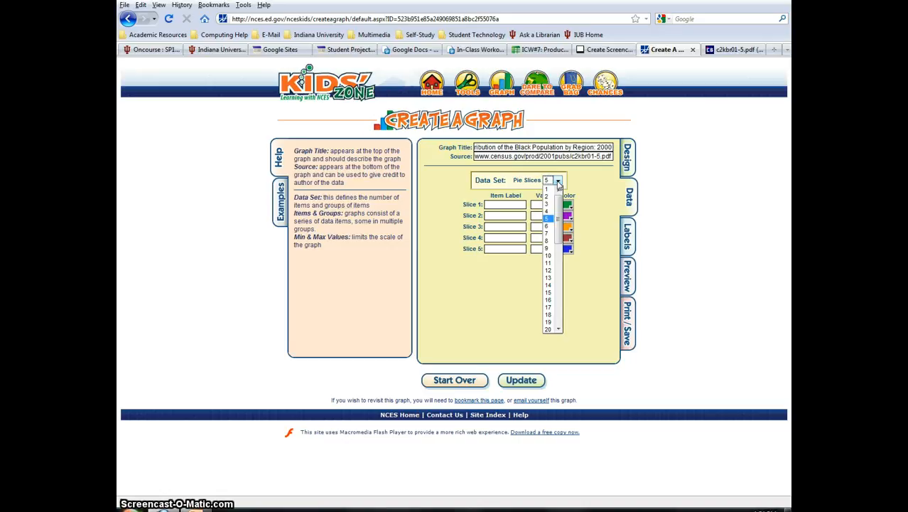
click(547, 211)
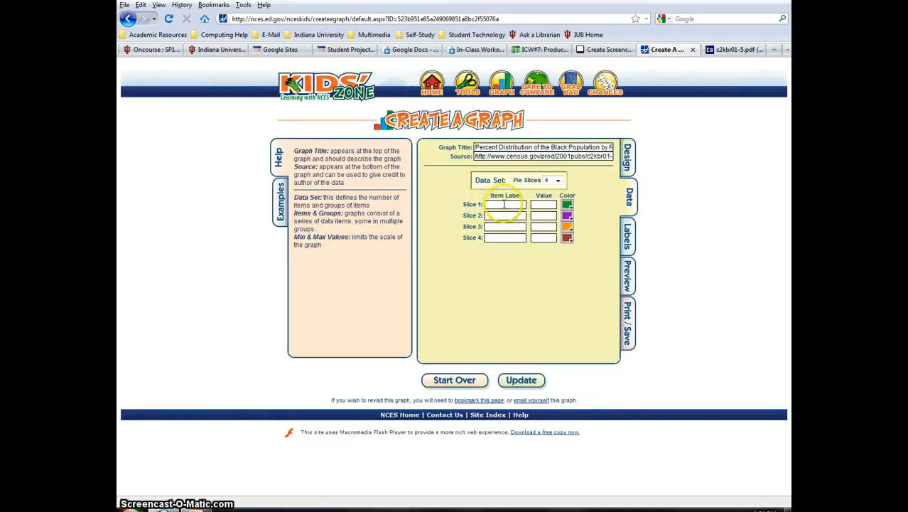
text(No)
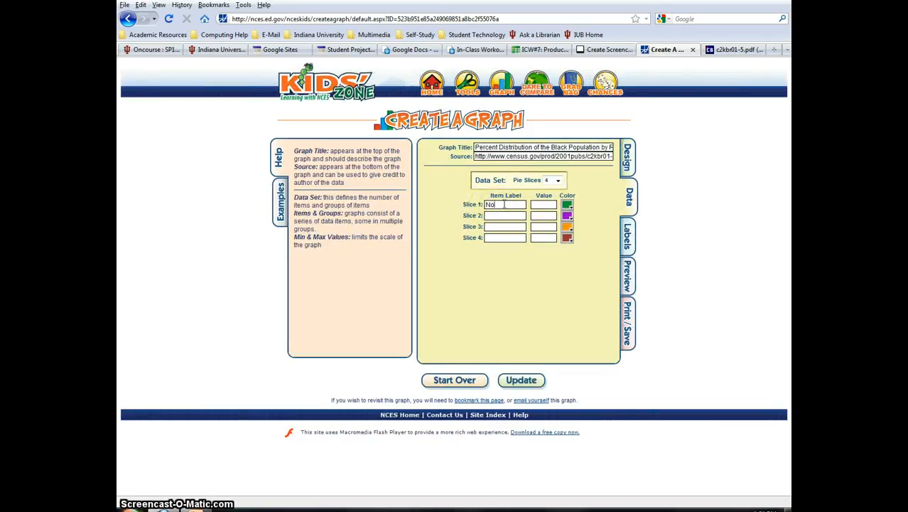
text(rthe)
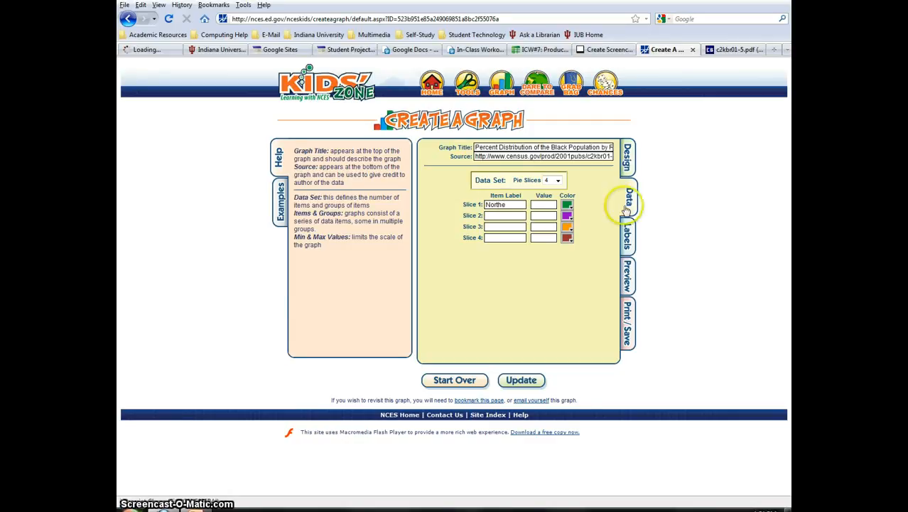
text(a)
key(Tab)
key(Tab)
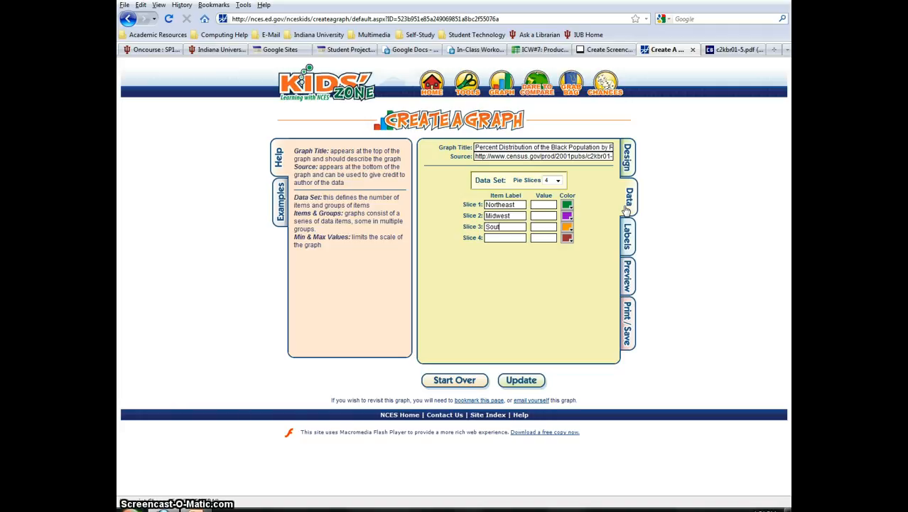
key(Tab)
key(Tab)
text(W)
- Enter the census report's slice values: Northeast 17.6%, Midwest 18.8%, South 54.8% and West 8.9
click(551, 205)
text(17.6)
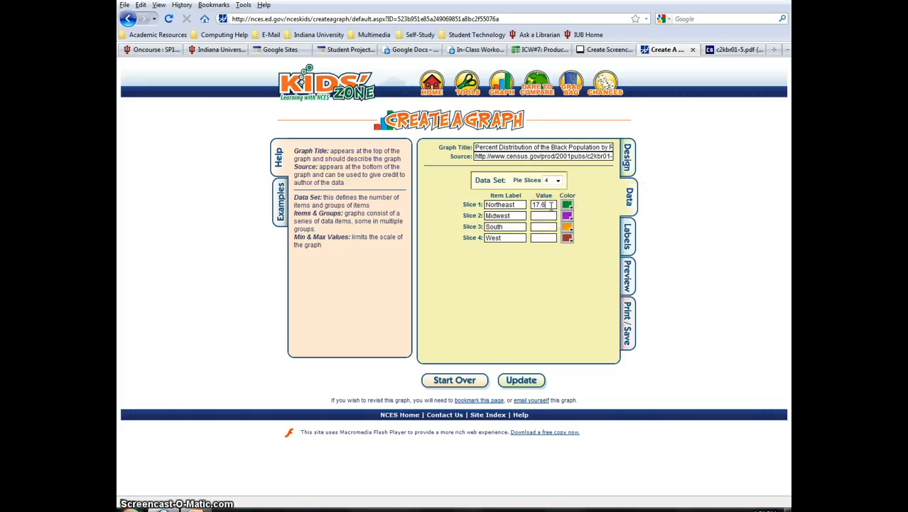
click(548, 217)
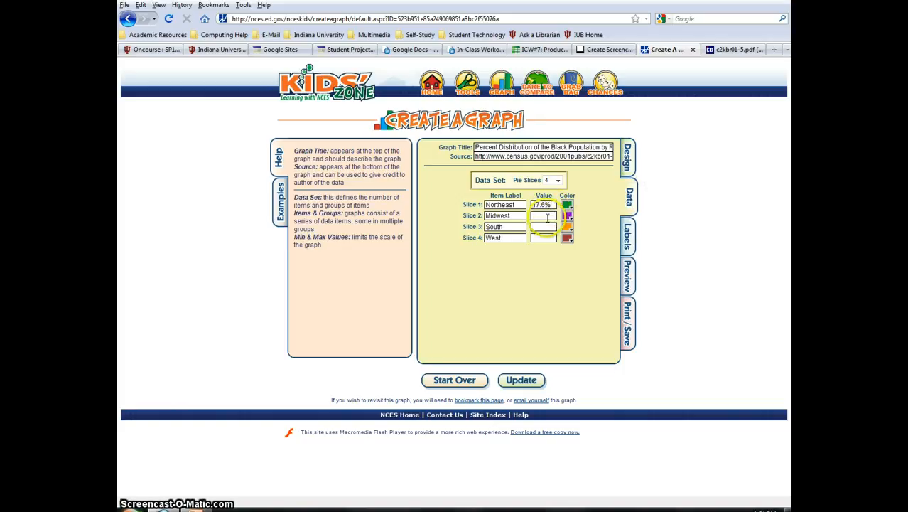
text(18.8)
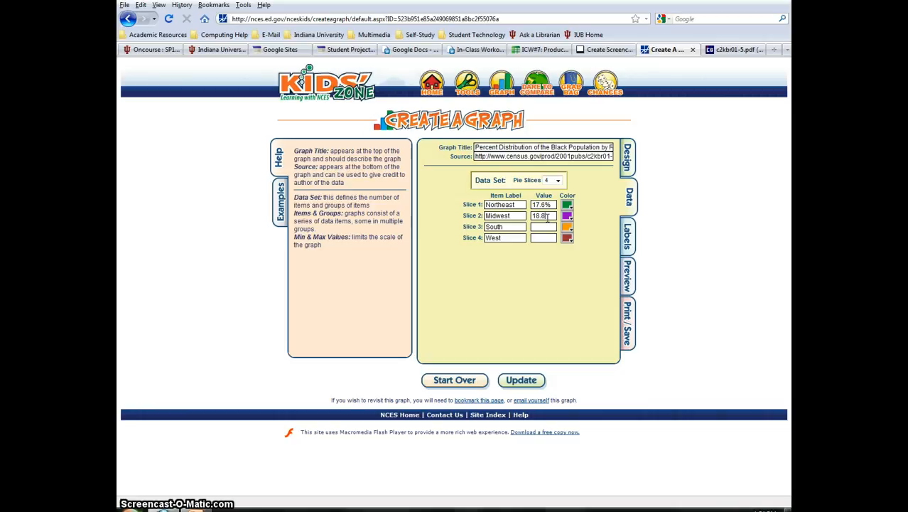
click(729, 49)
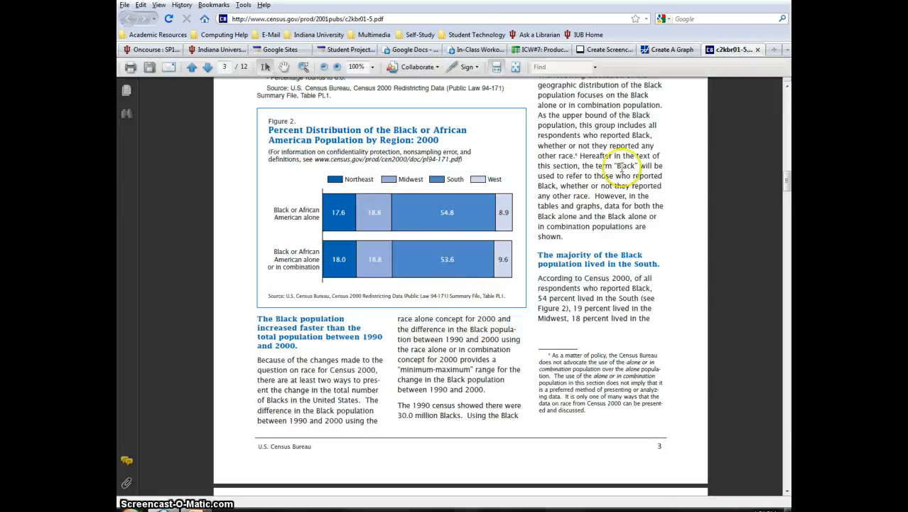
click(671, 50)
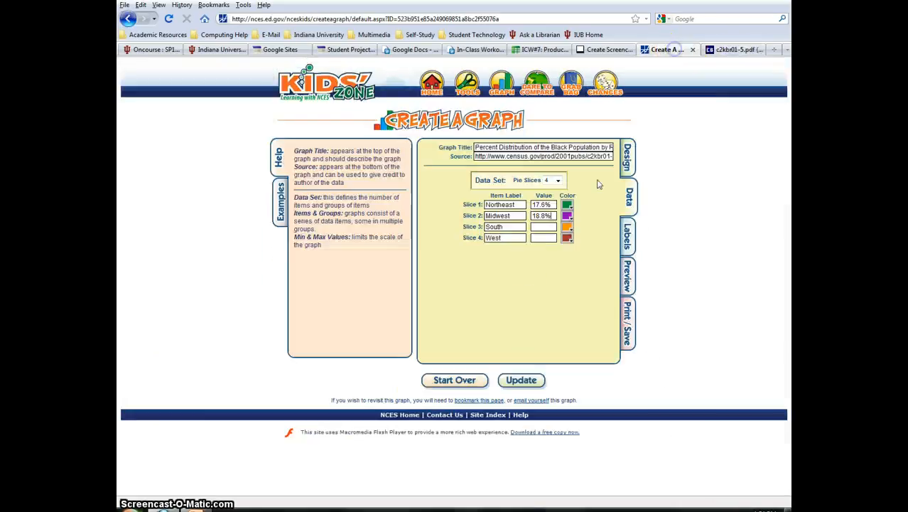
click(542, 225)
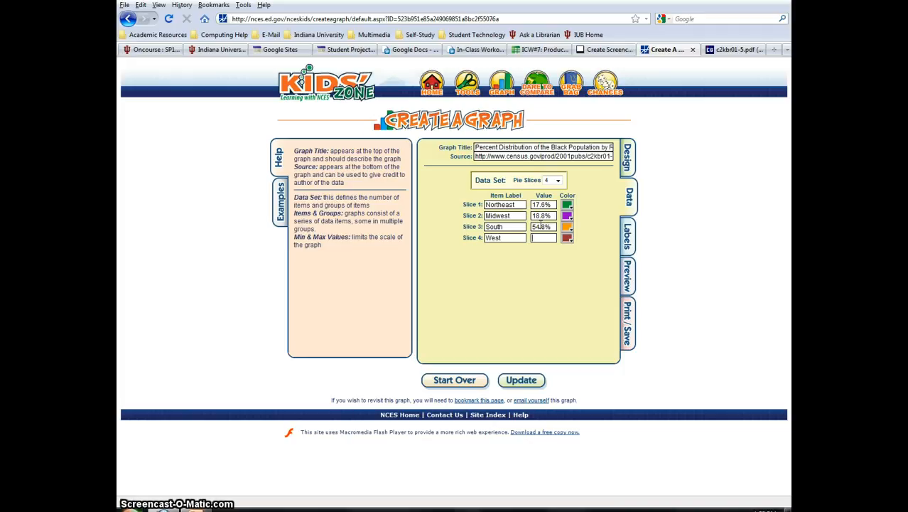
text(9)
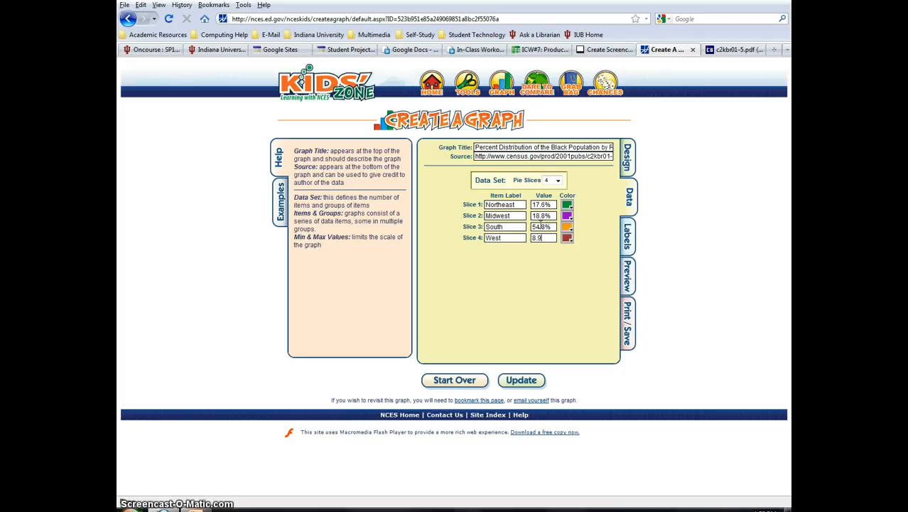
- Set the data label type to % of total, keep the position at Out, and preview the pie graph
click(629, 236)
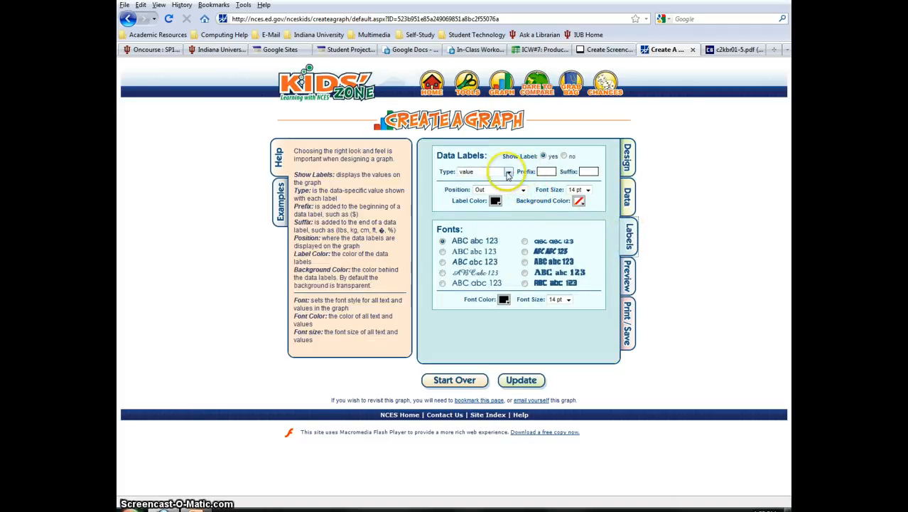
click(508, 172)
click(484, 188)
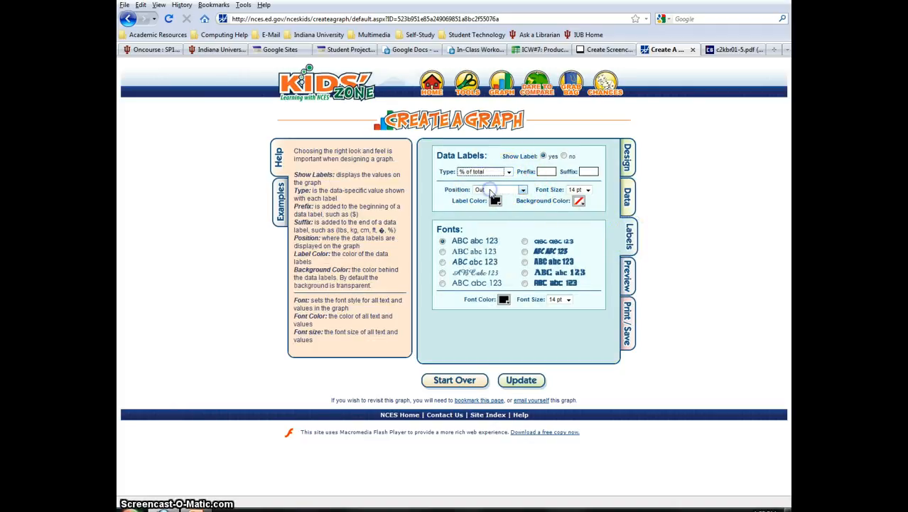
click(510, 192)
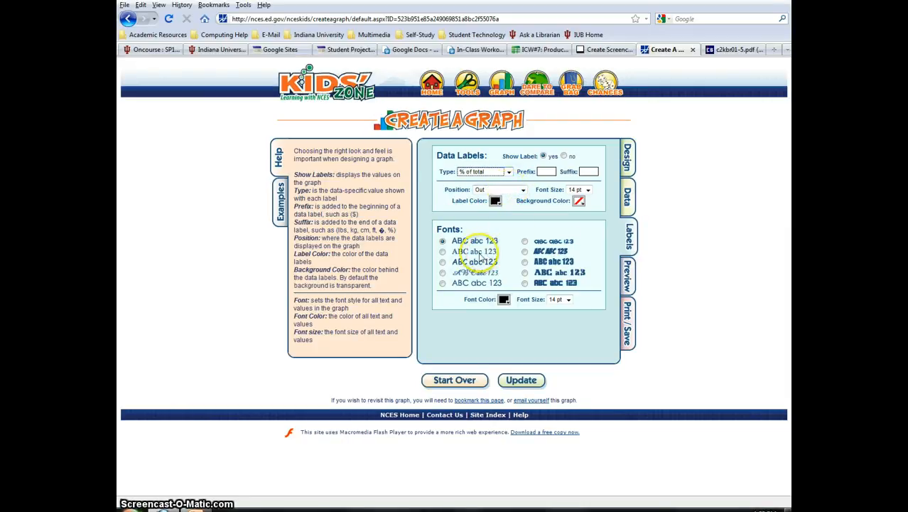
click(628, 273)
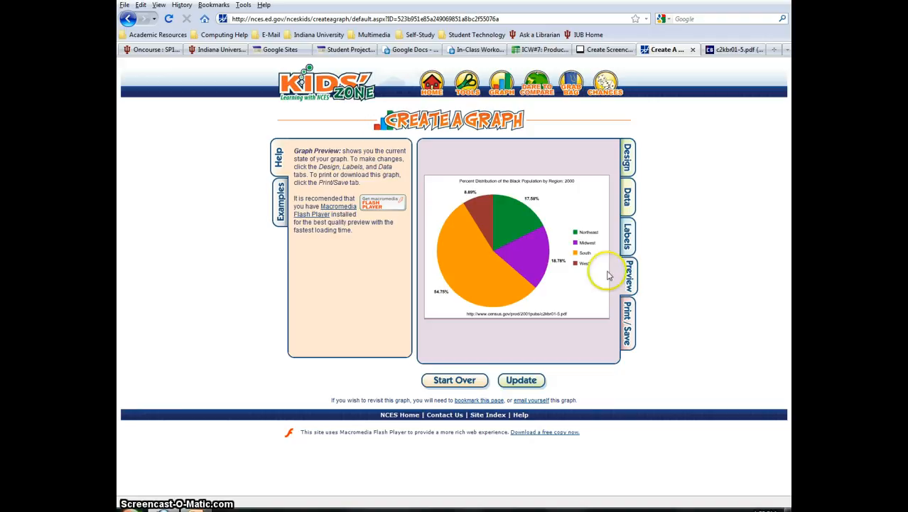
- View the graph's print and save options, then start a new graph and confirm starting over
click(627, 321)
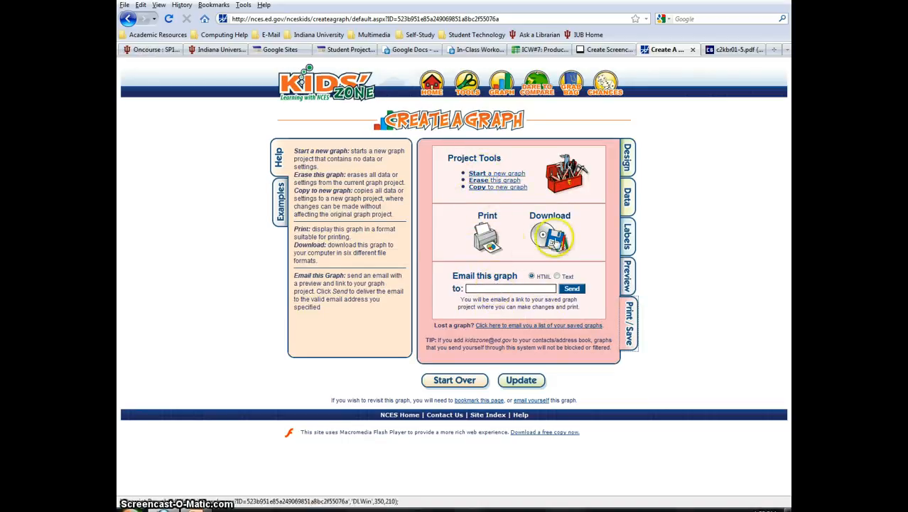
click(492, 181)
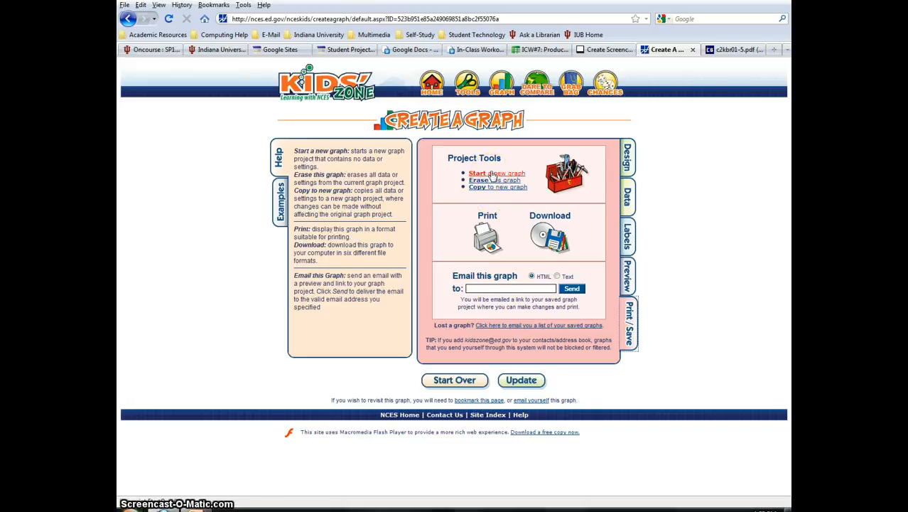
click(493, 174)
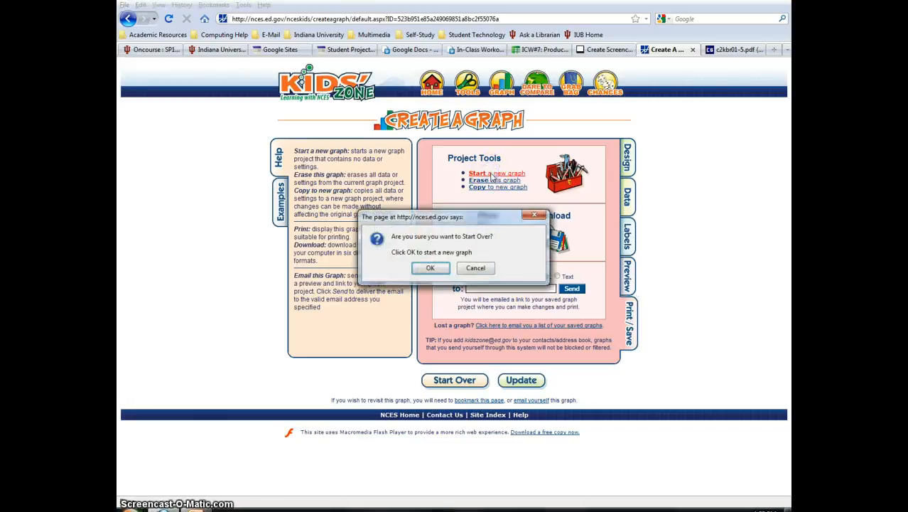
click(428, 268)
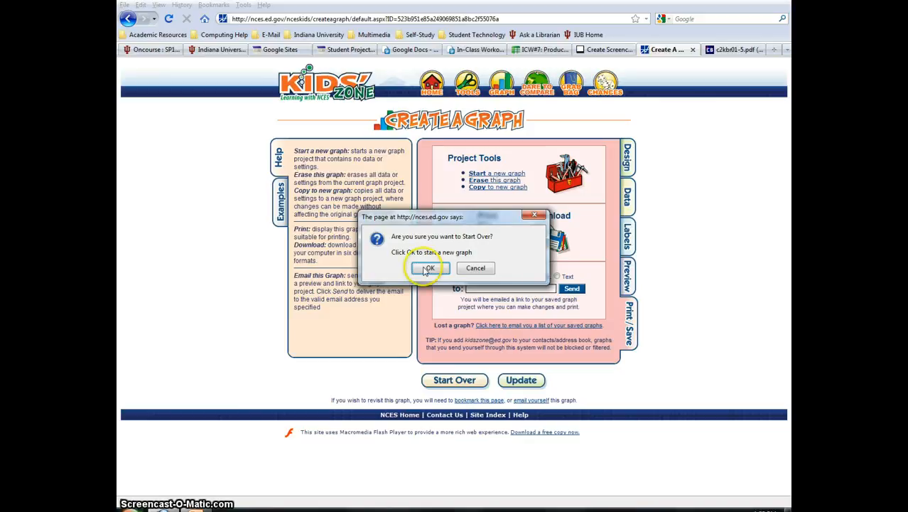
- Choose a bar graph with vertical direction and rectangle shape as the new graph's design
click(476, 172)
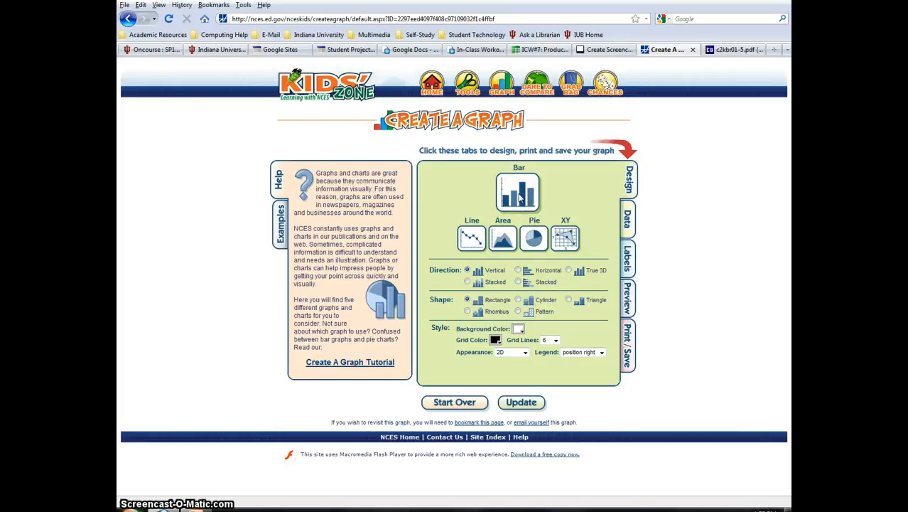
click(469, 270)
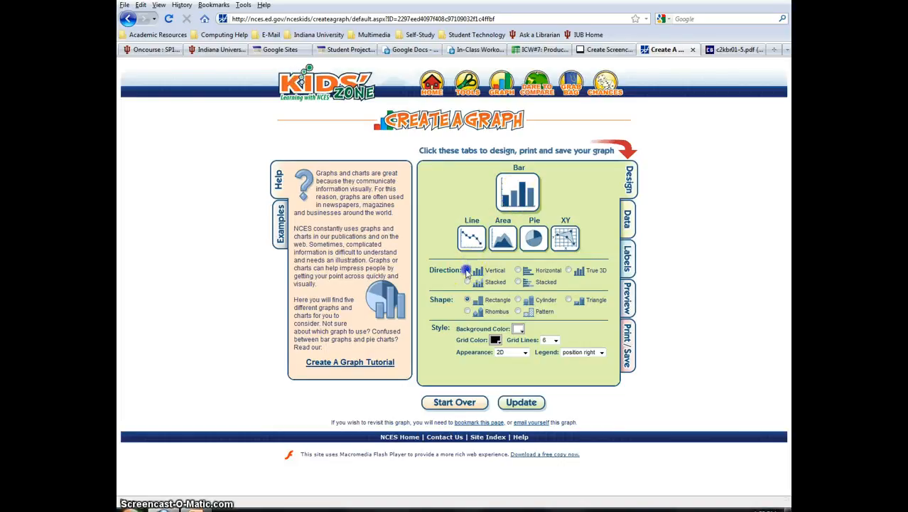
scroll(467, 273, down, 1)
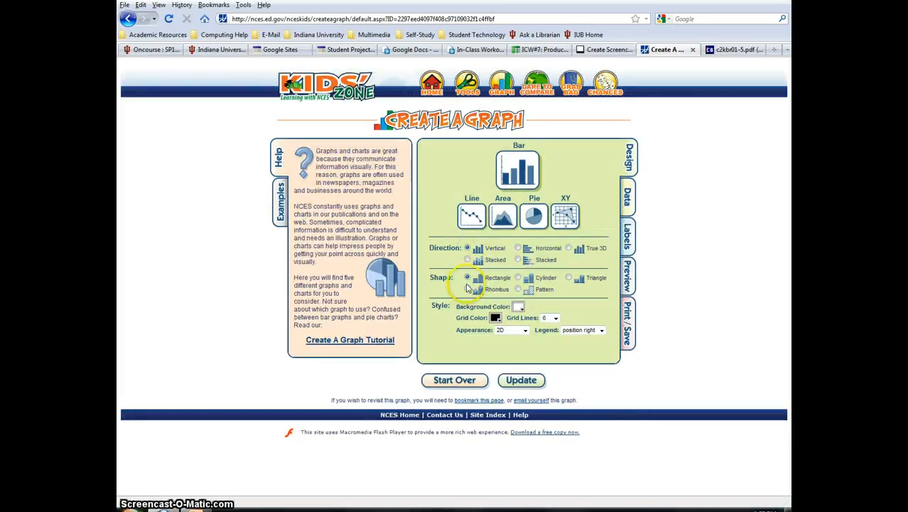
click(468, 279)
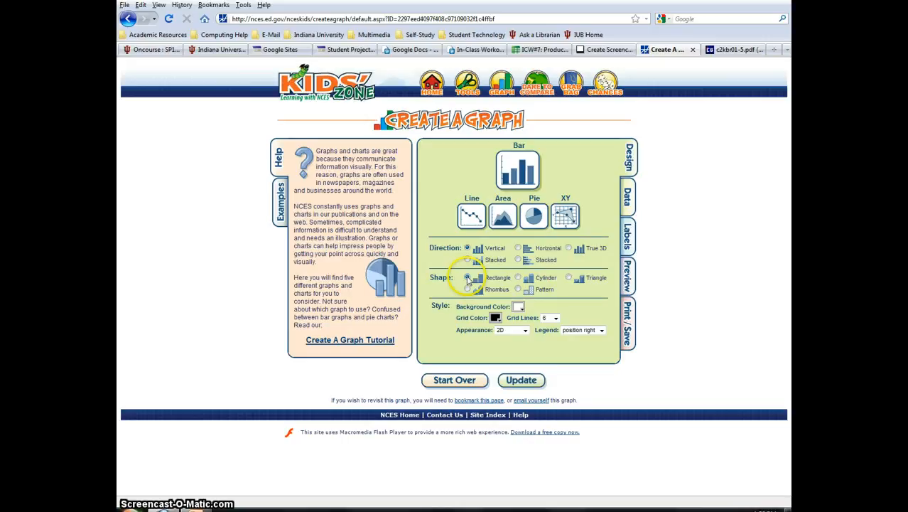
- Keep the bar graph's appearance at 2D and title it "Percent Distribution of the Black Population by Region: 2000"
click(525, 330)
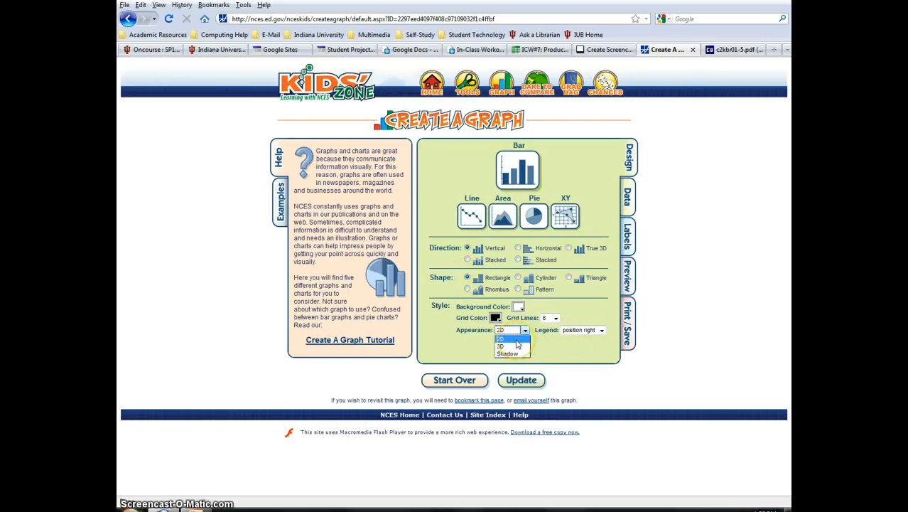
click(518, 341)
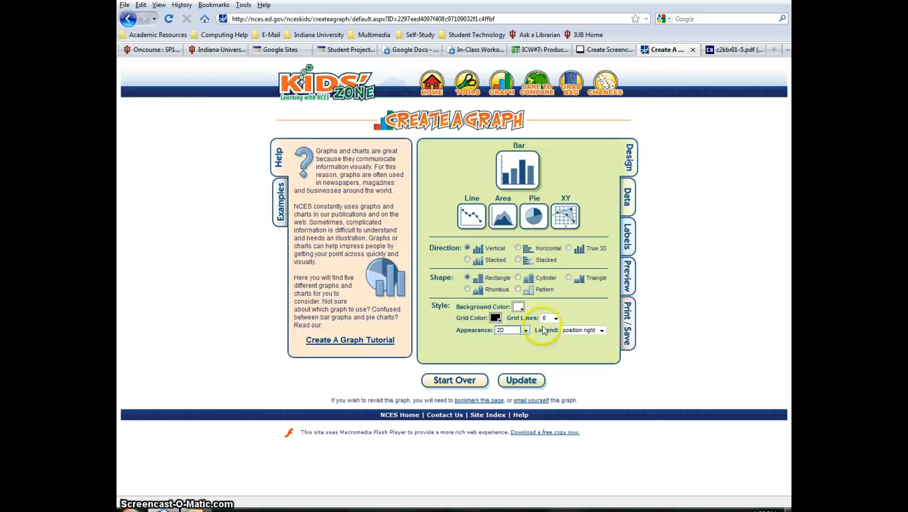
click(629, 205)
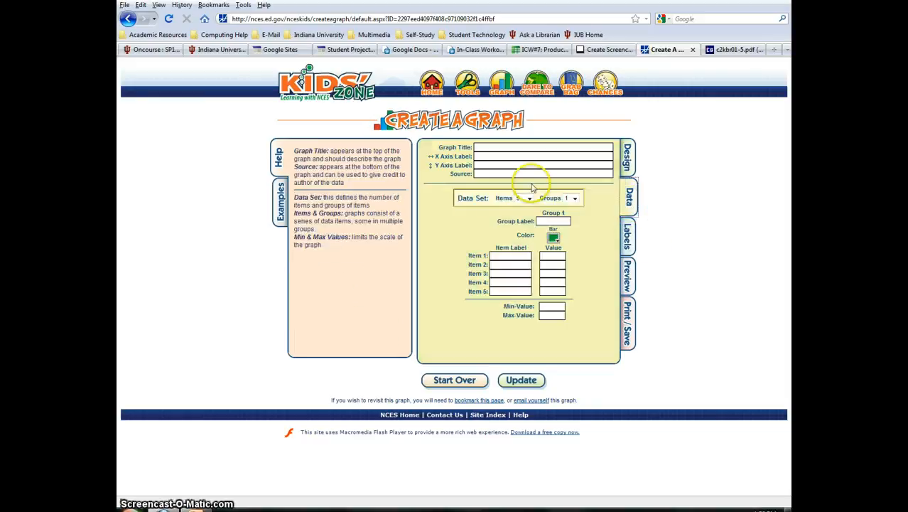
click(509, 147)
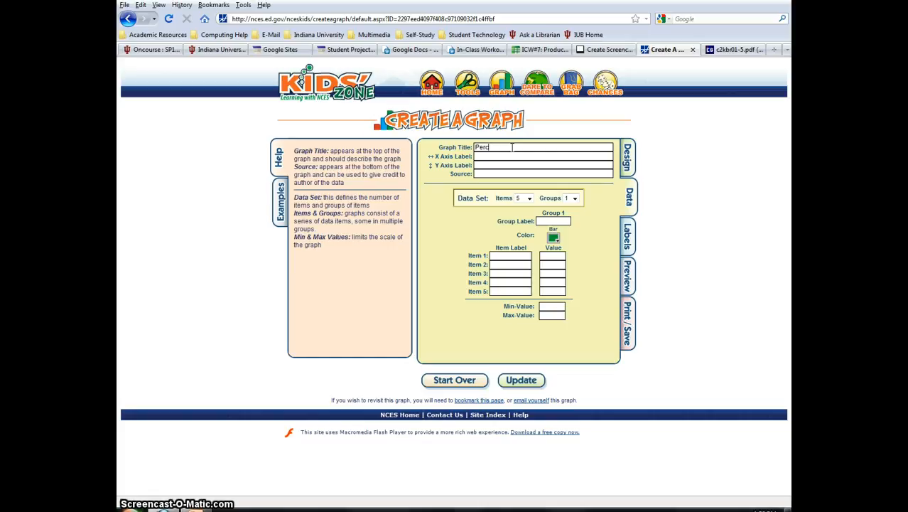
text(Percent Distribution of the Black Population)
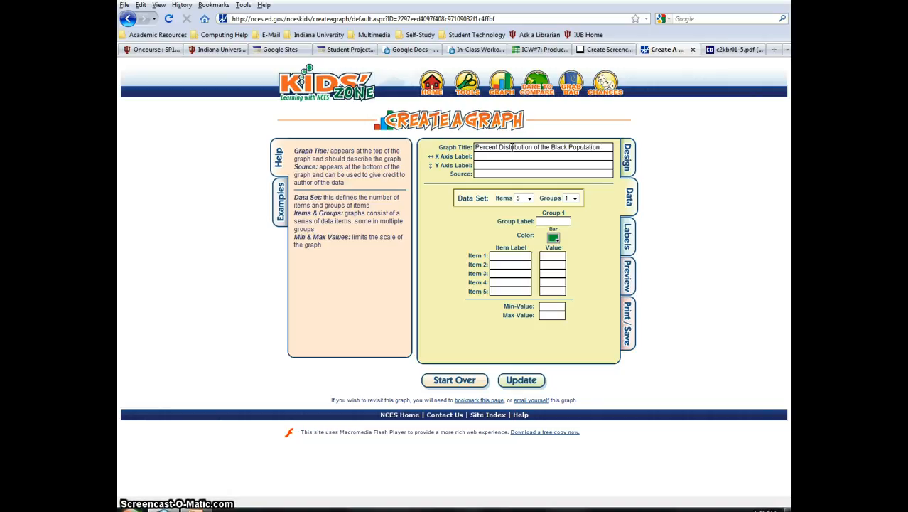
text( by Region)
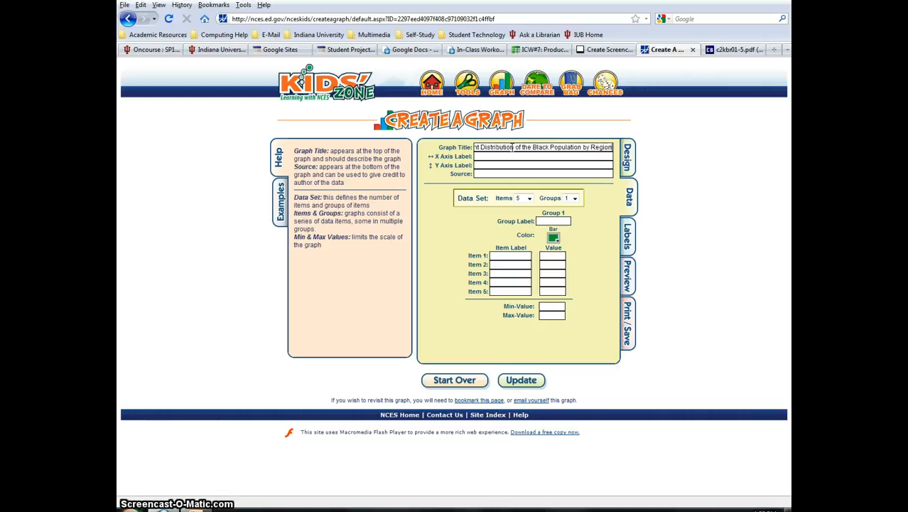
text(: 2000)
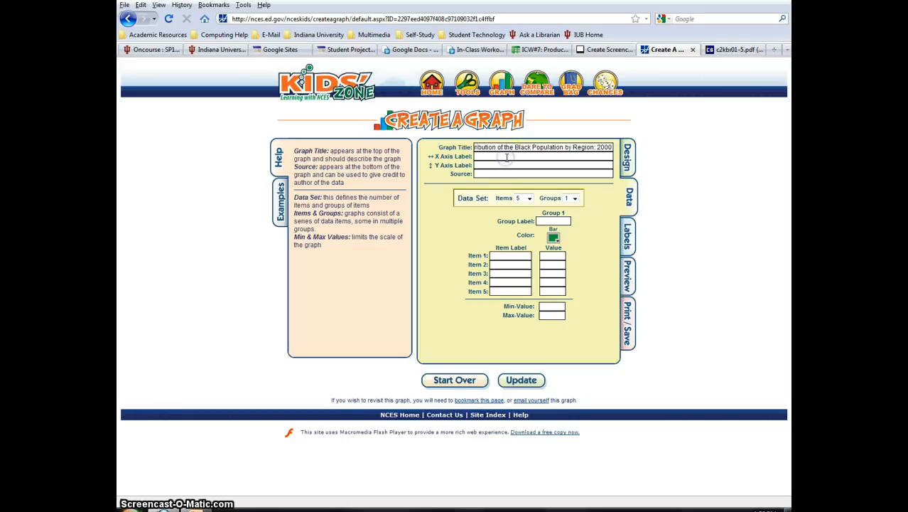
- Label the X axis "Location of Residency" and the Y axis "Percentage of Black Population"
click(507, 157)
text(Location of)
text(Percentage of Black)
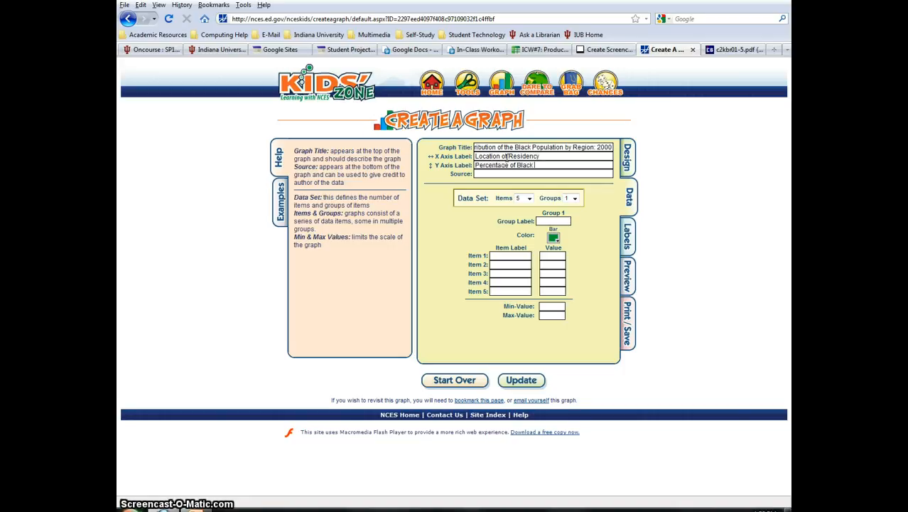
text( Population)
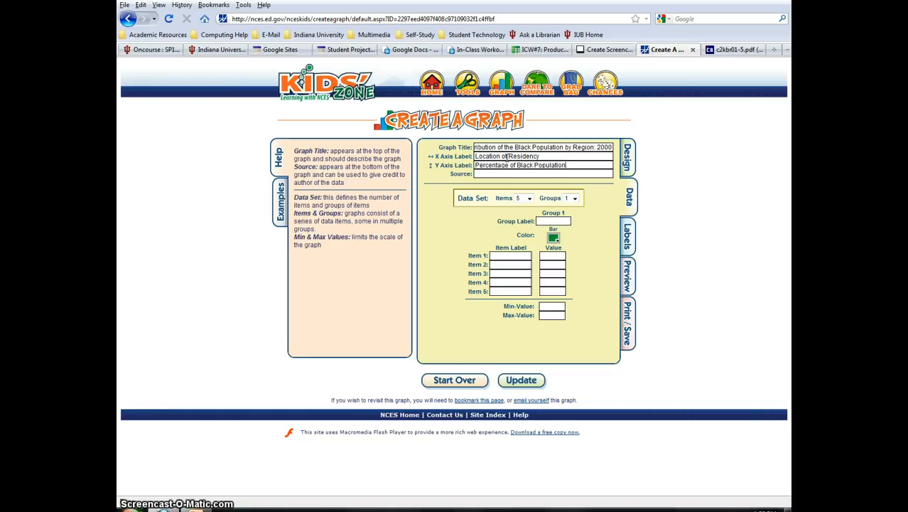
- Copy the census report PDF's web address and paste it as the graph's source
click(729, 49)
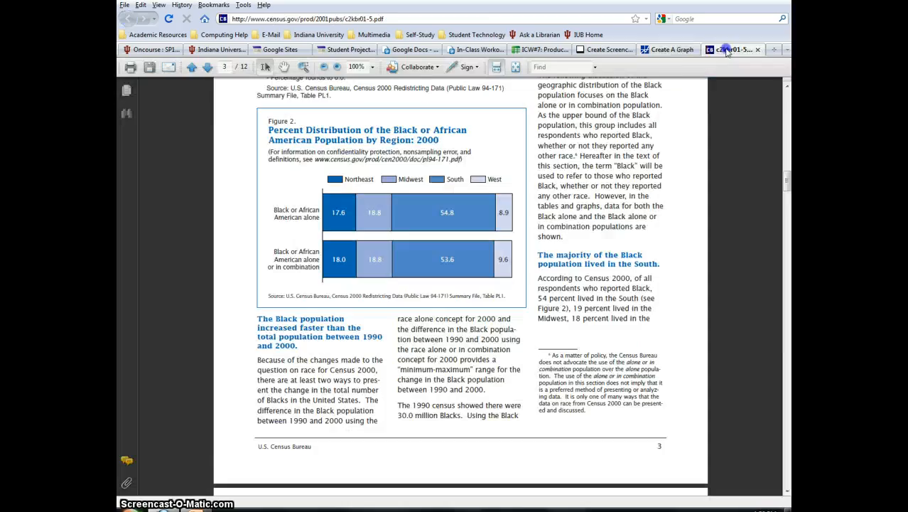
right_click(320, 20)
click(348, 57)
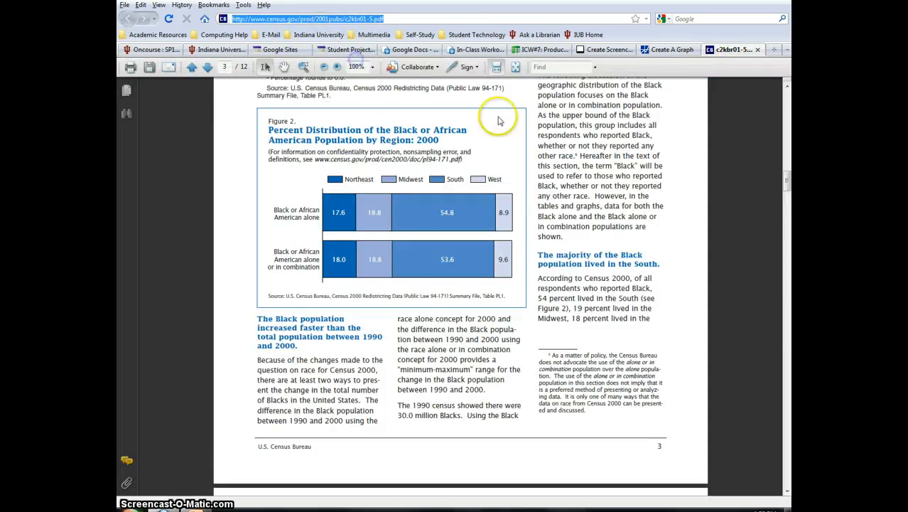
click(659, 50)
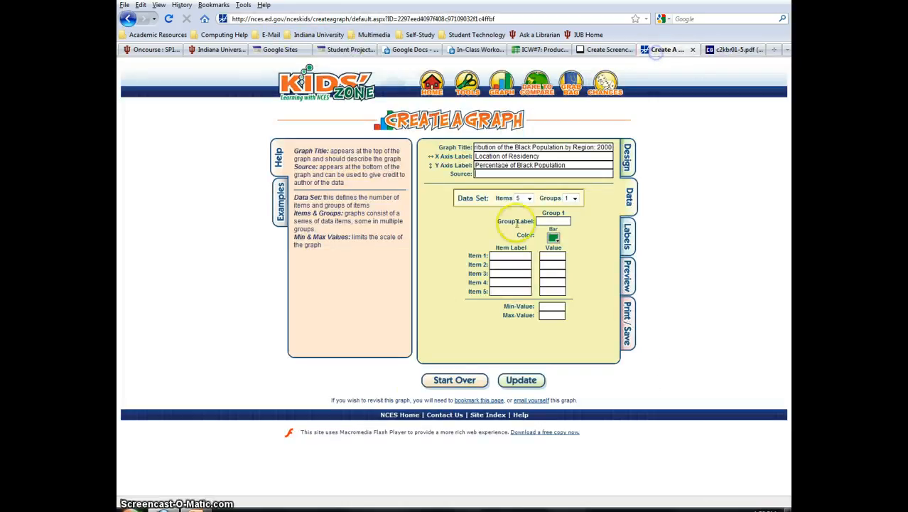
right_click(507, 174)
click(520, 218)
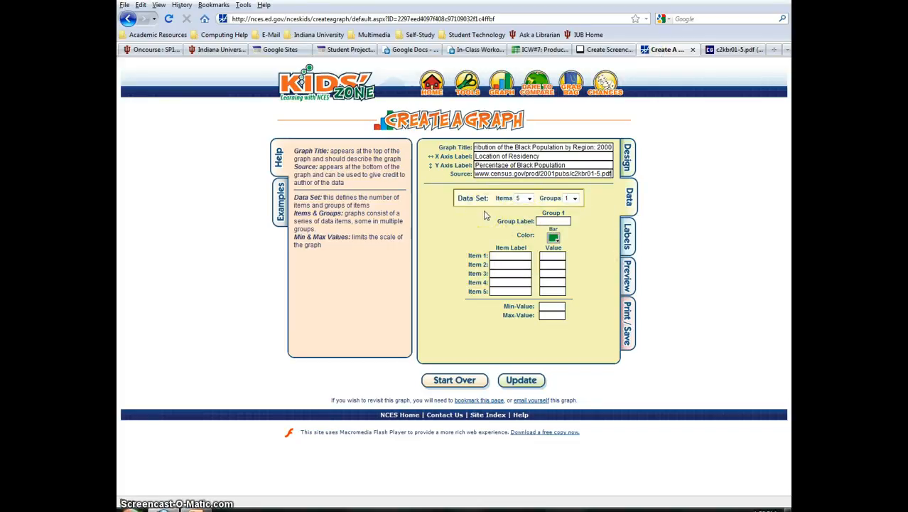
- Set the data set to 1 item and 4 groups
click(528, 199)
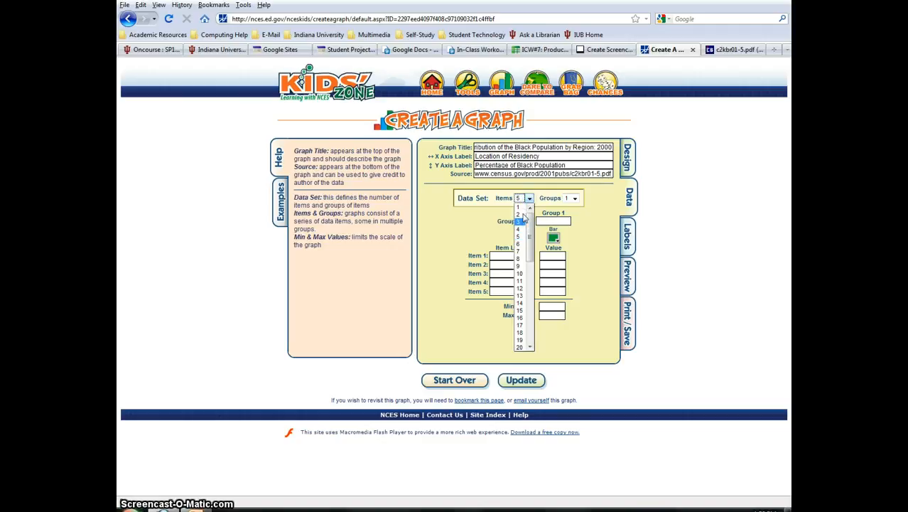
click(520, 217)
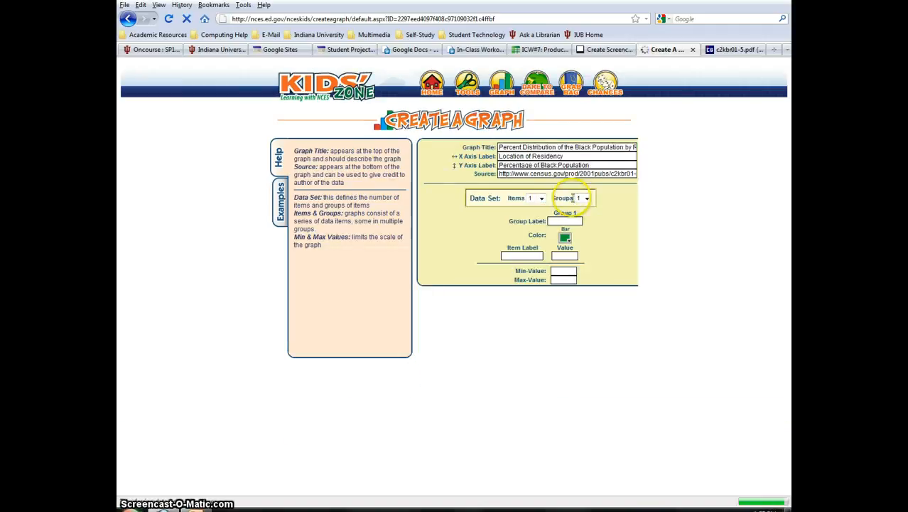
click(575, 198)
click(573, 229)
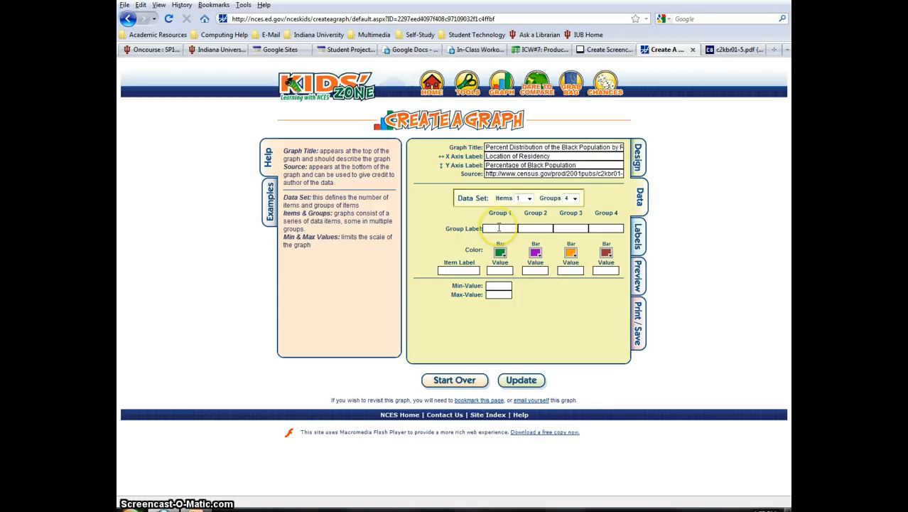
- Label the four groups Northeast, Midwest, South and West
click(499, 228)
text(rtheast)
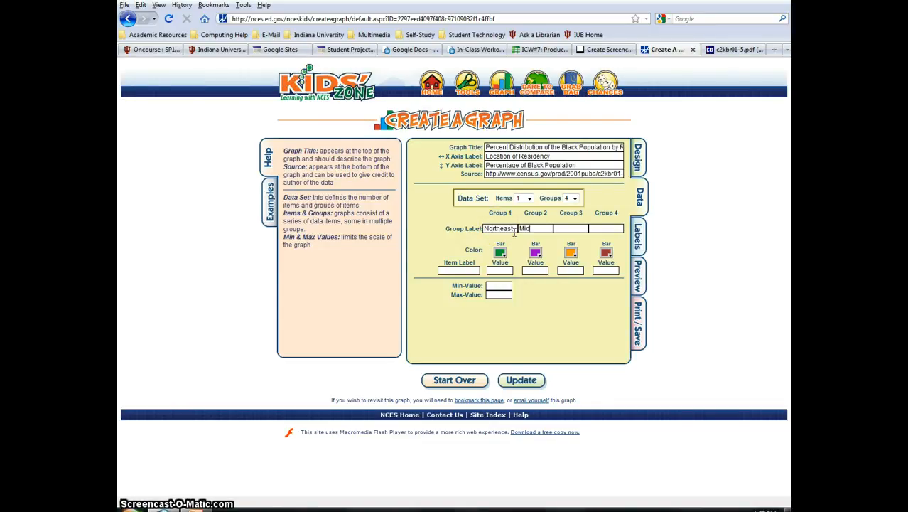
text(Midwest)
- Enter the group values: Northeast 17.6, Midwest 18.8, South 54.8 and West 8.9
click(458, 270)
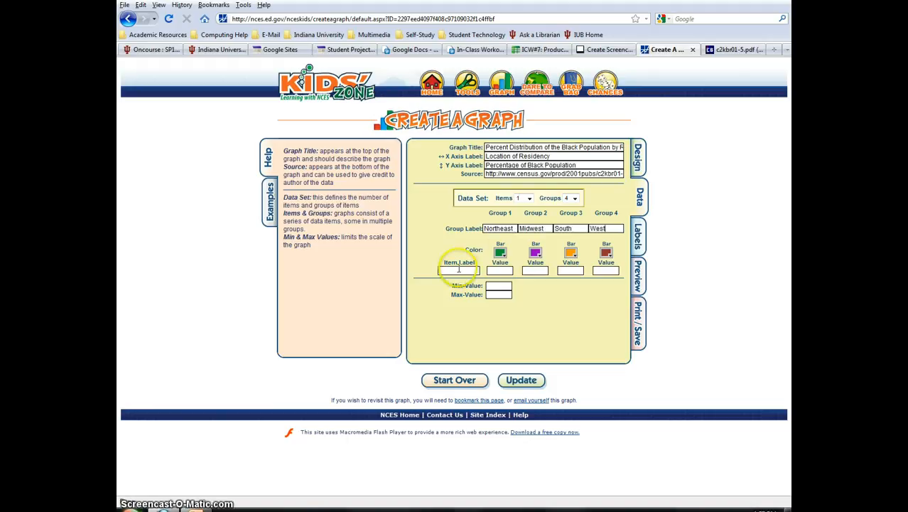
click(499, 271)
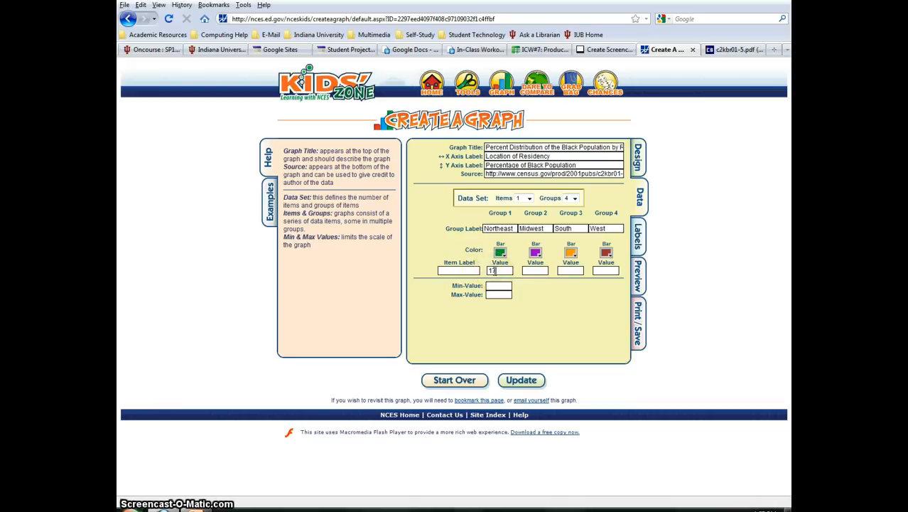
click(530, 271)
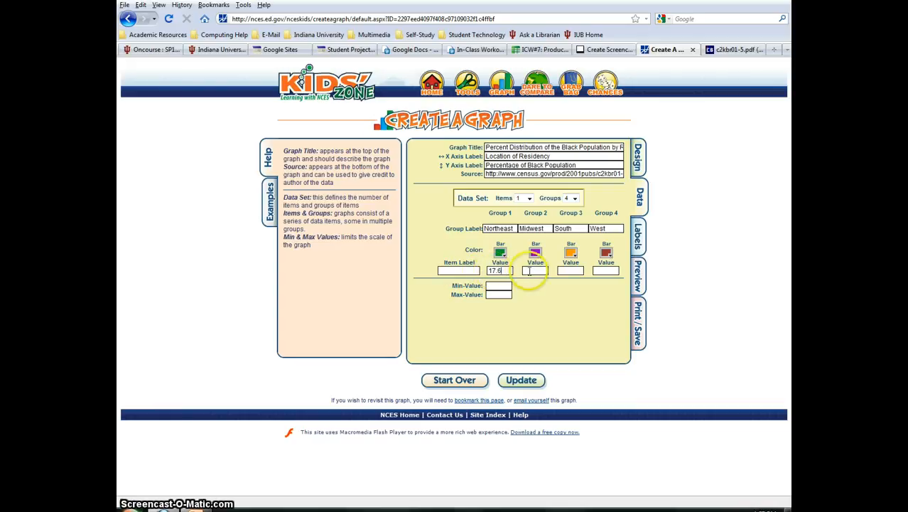
text(18.)
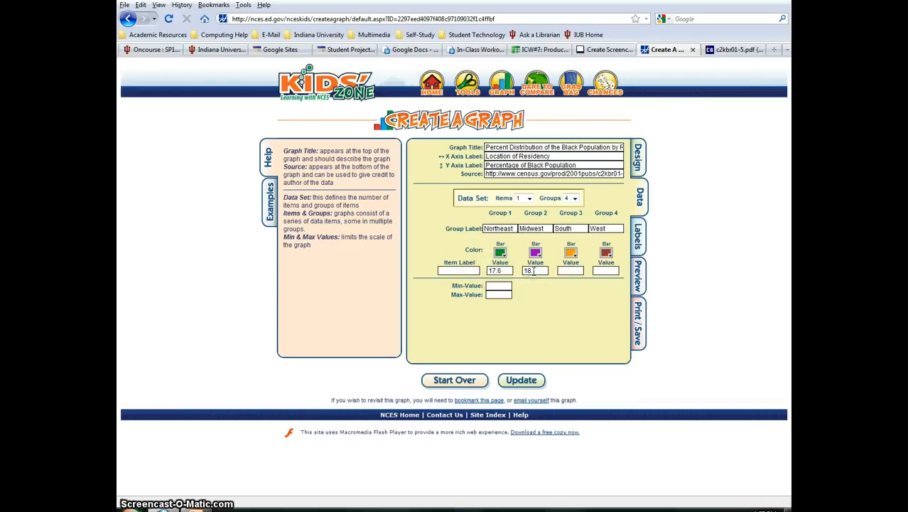
text(8)
click(569, 269)
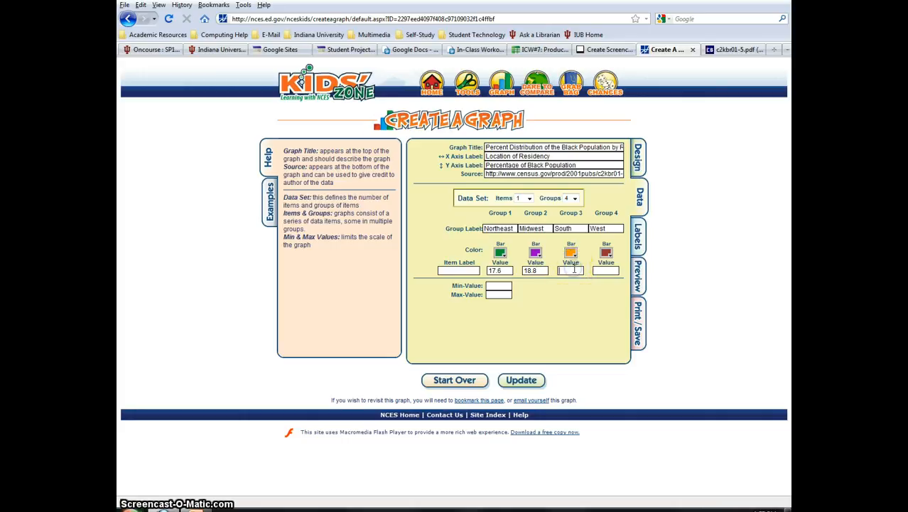
text(54.8)
click(605, 270)
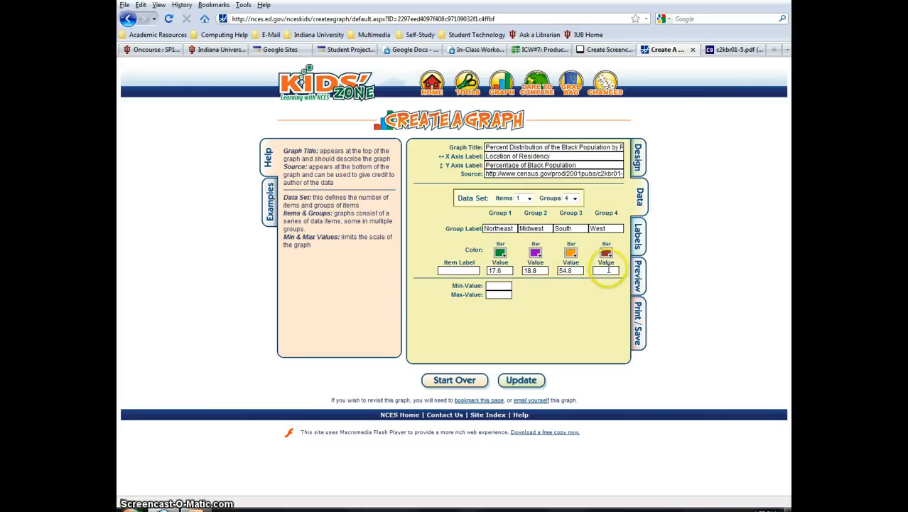
text(8.9)
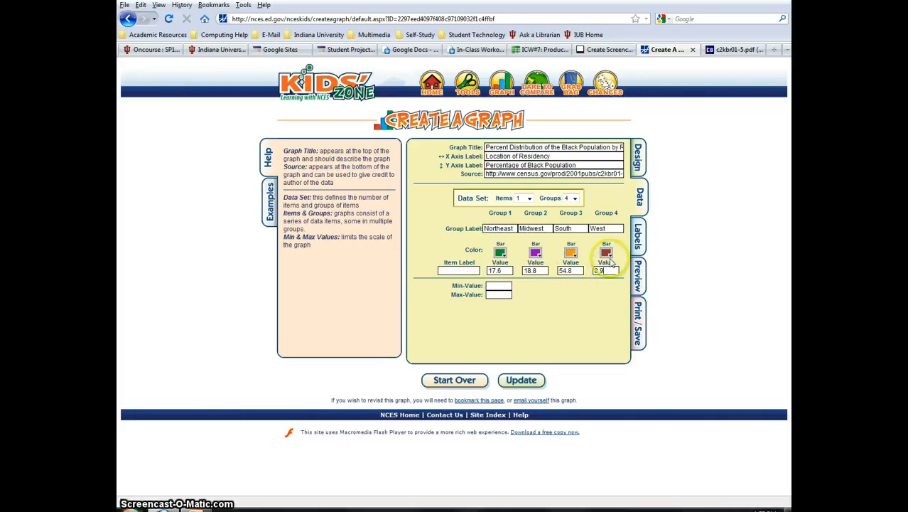
- Keep the West bar at its default color and leave the minimum and maximum values blank
click(606, 252)
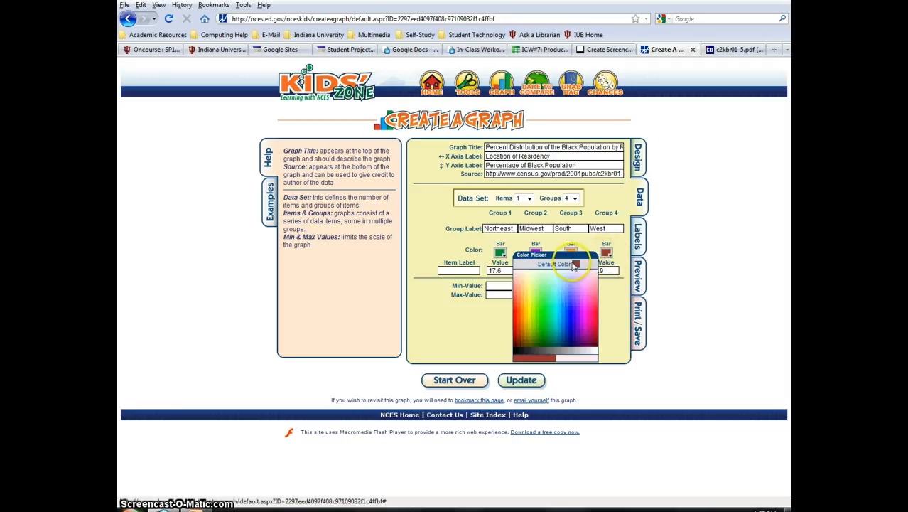
click(575, 264)
click(507, 285)
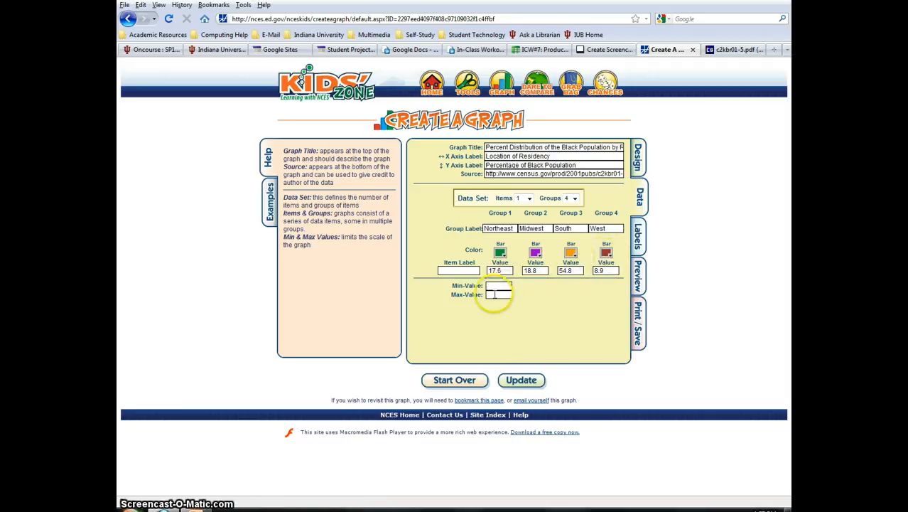
- Set the bar graph's data label type to % of total
click(640, 231)
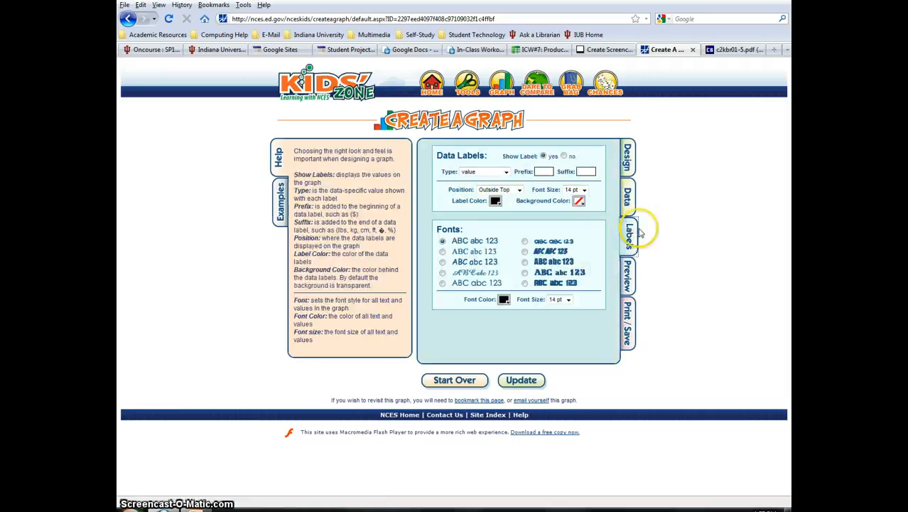
click(506, 174)
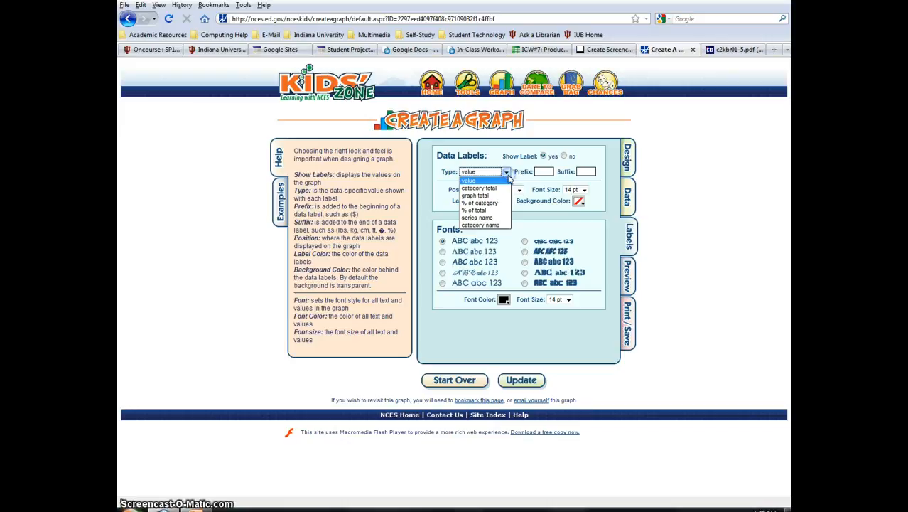
click(490, 212)
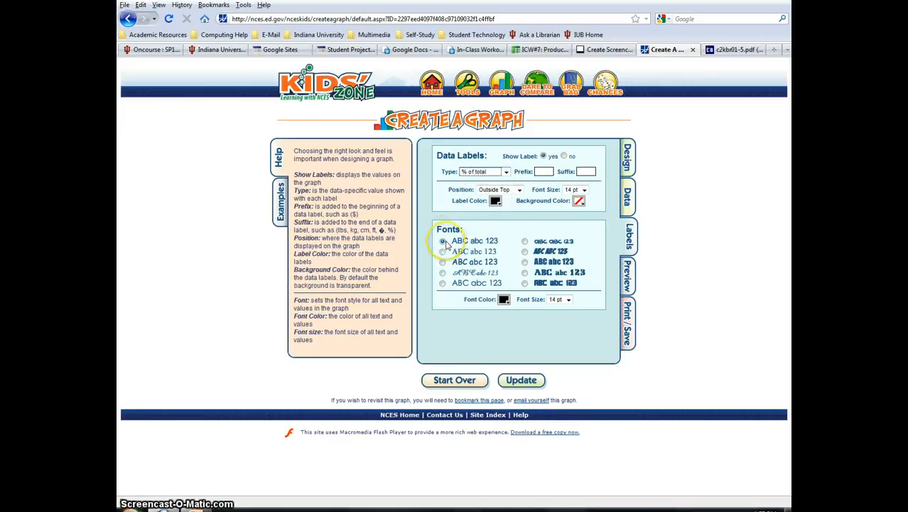
- Preview the bar graph and view its print and save options
click(626, 273)
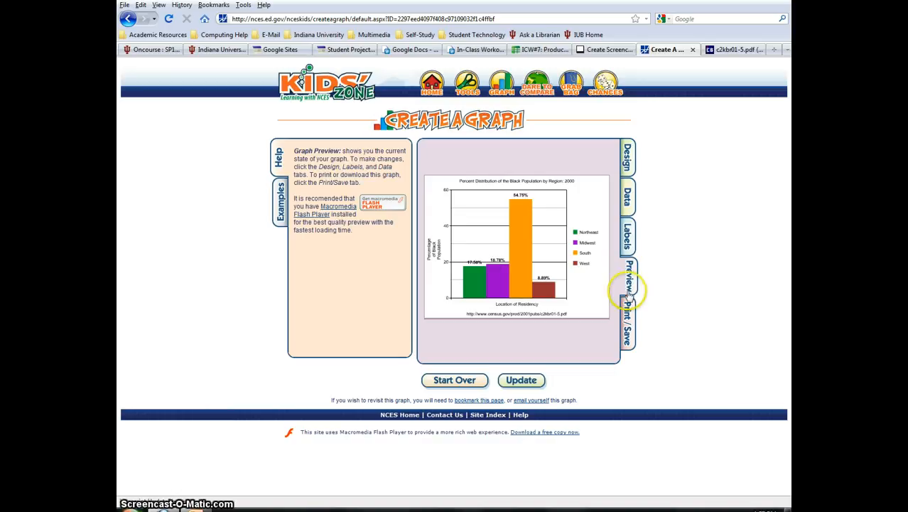
click(630, 328)
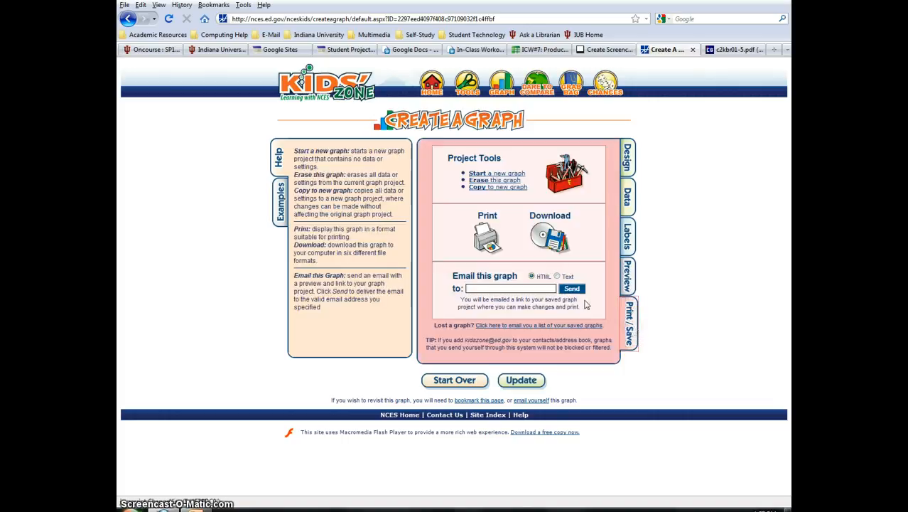